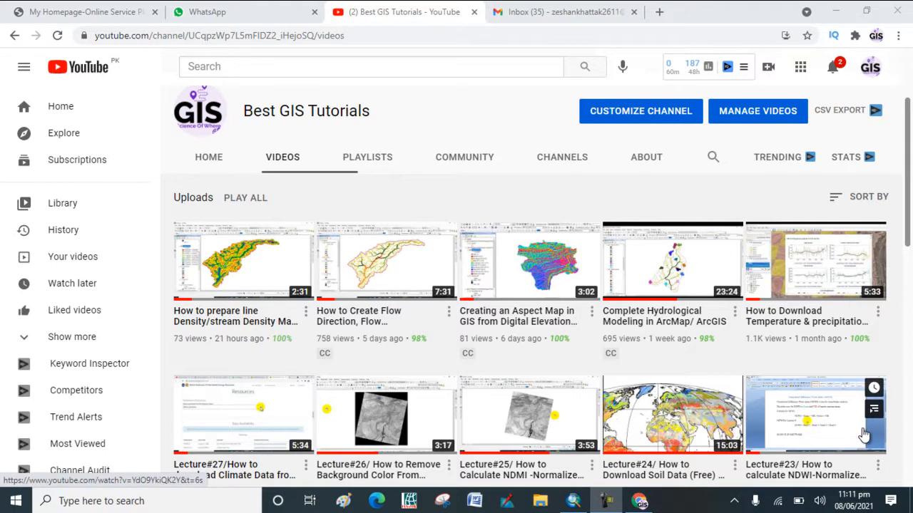
{"action": "mouse_move", "coordinate": [860, 353]}
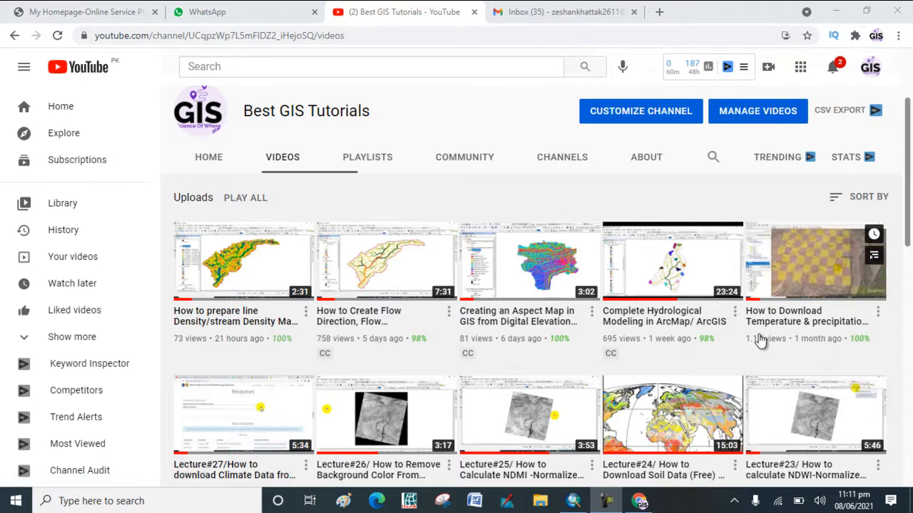
{"action": "mouse_move", "coordinate": [706, 339]}
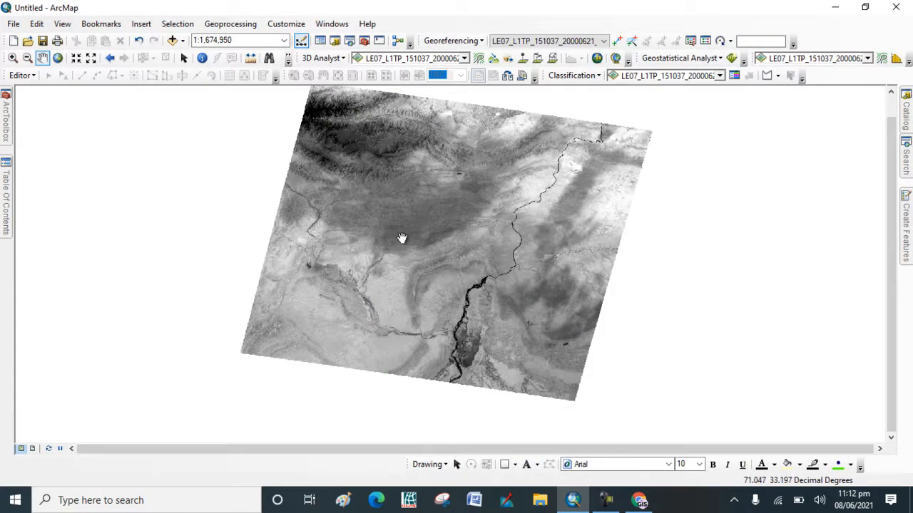
- Check the coordinate system in the source properties of the LE07_L1TP_151037_20000621_20 layer
{"action": "mouse_move", "coordinate": [7, 201]}
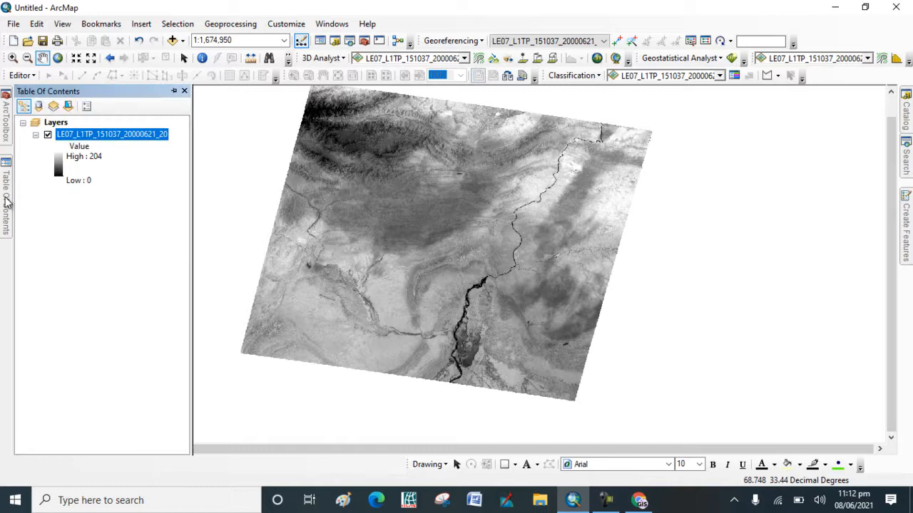
{"action": "right_click", "coordinate": [90, 139]}
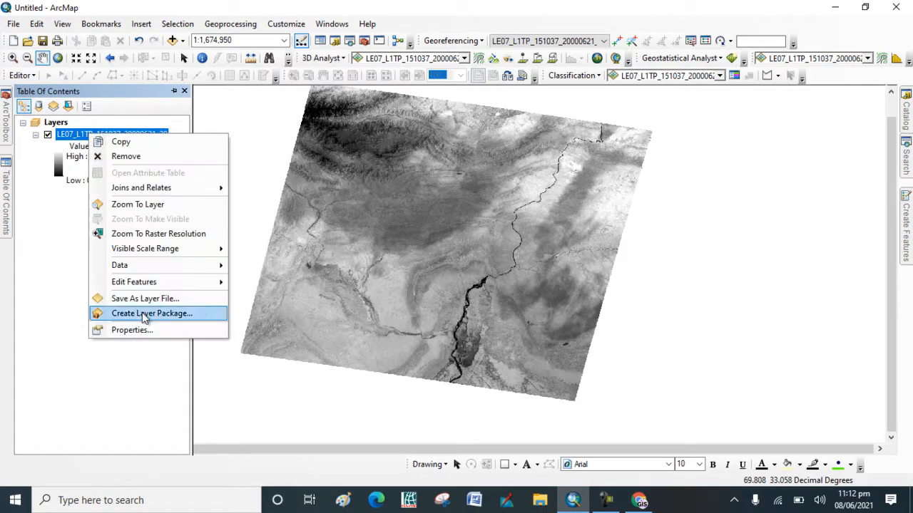
{"action": "left_click", "coordinate": [135, 331]}
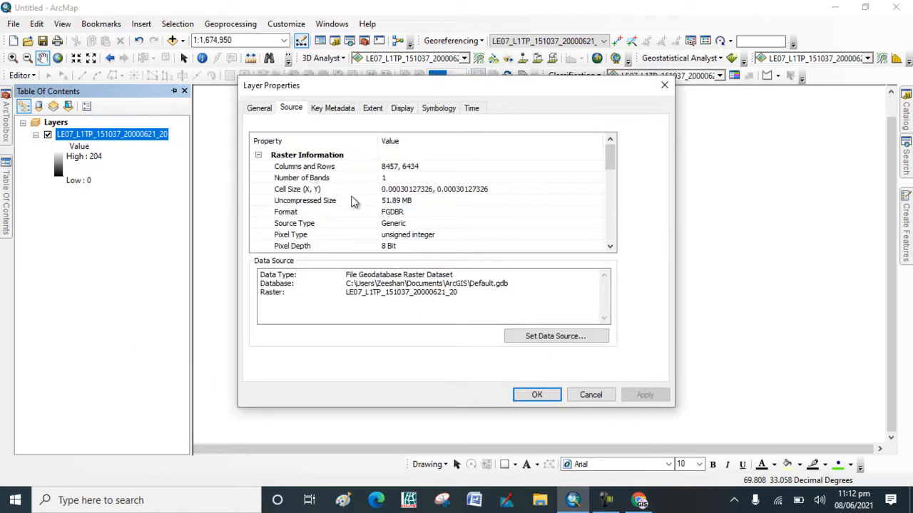
{"action": "scroll", "coordinate": [352, 202], "scroll_direction": "down", "scroll_amount": 3}
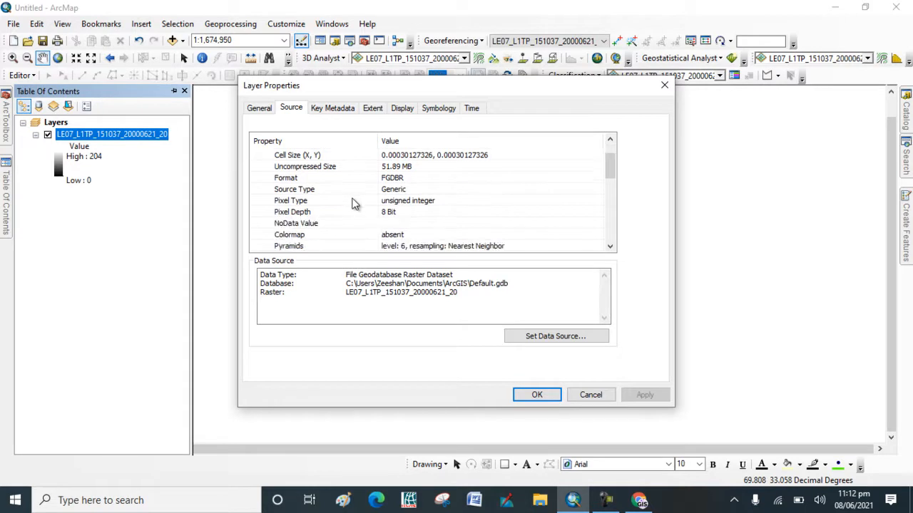
{"action": "scroll", "coordinate": [352, 203], "scroll_direction": "down", "scroll_amount": 3}
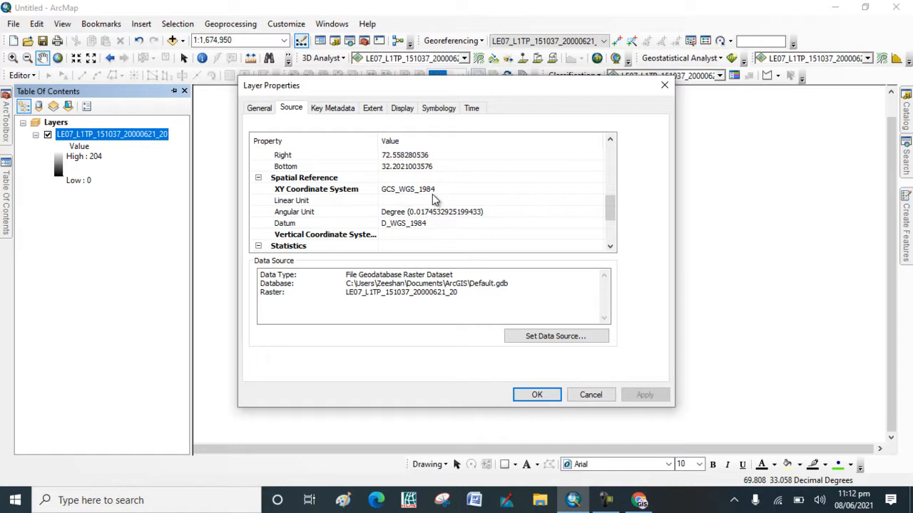
{"action": "scroll", "coordinate": [432, 194], "scroll_direction": "down", "scroll_amount": 3}
{"action": "scroll", "coordinate": [432, 194], "scroll_direction": "up", "scroll_amount": 2}
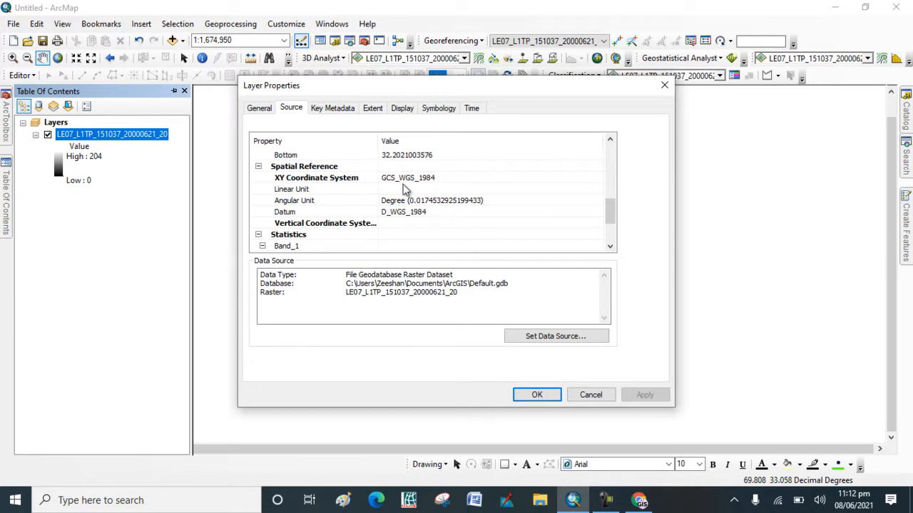
{"action": "left_click", "coordinate": [536, 395]}
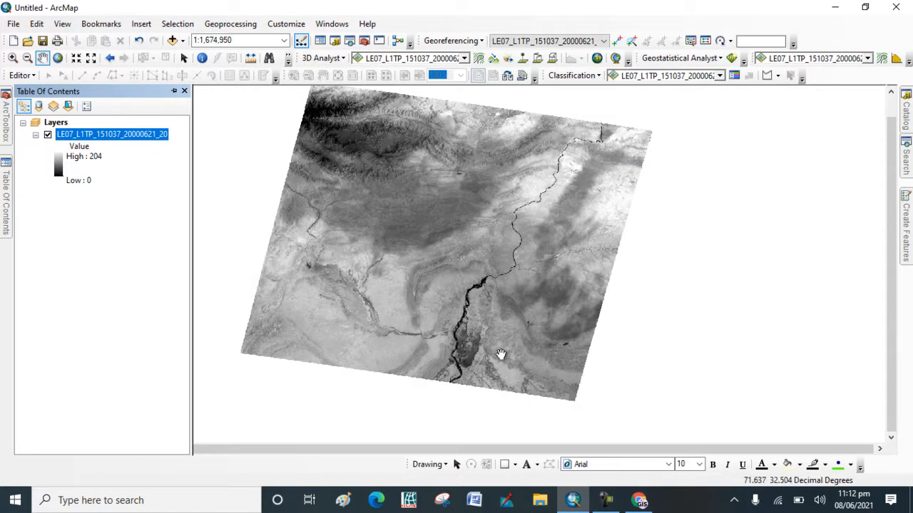
- Start the Project Raster tool from Data Management's raster projections and set LE07_L1TP_151037_20000621_20 as the input raster
{"action": "left_click", "coordinate": [5, 120]}
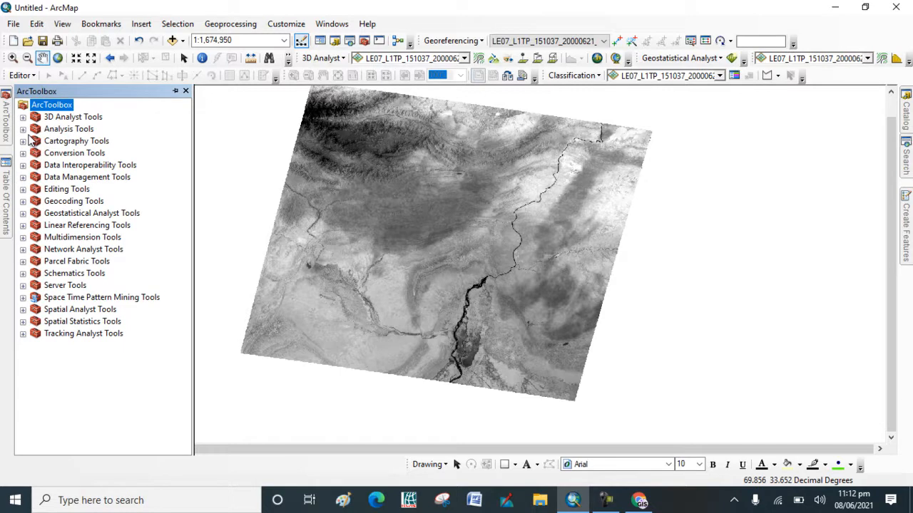
{"action": "left_click", "coordinate": [22, 177]}
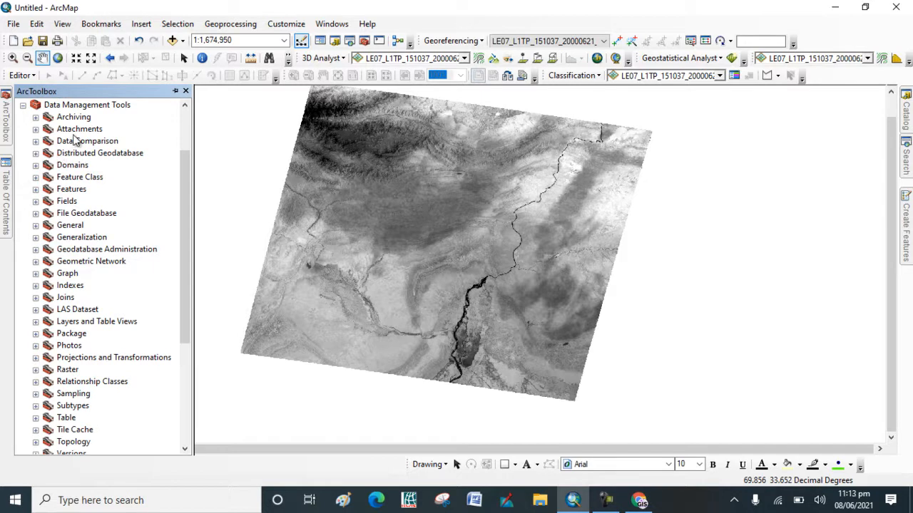
{"action": "left_click", "coordinate": [36, 358]}
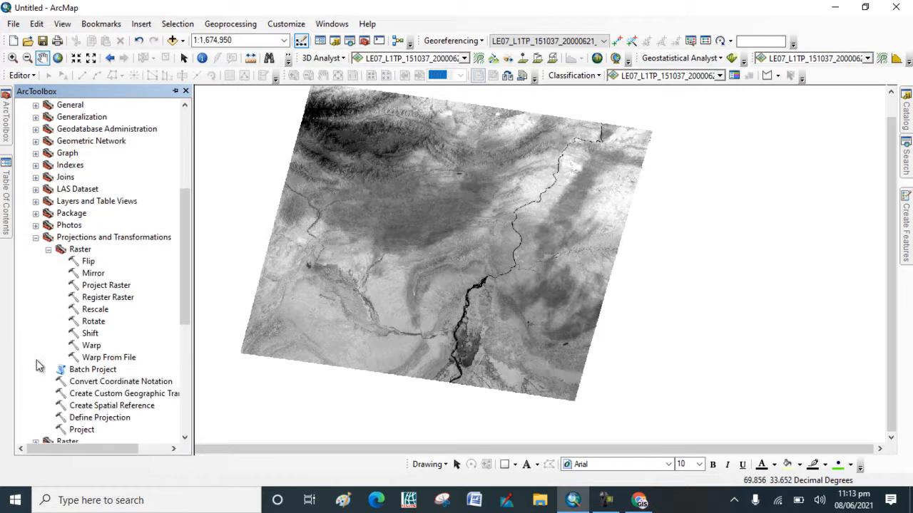
{"action": "left_click", "coordinate": [49, 250]}
{"action": "left_click", "coordinate": [48, 249]}
{"action": "double_click", "coordinate": [103, 286]}
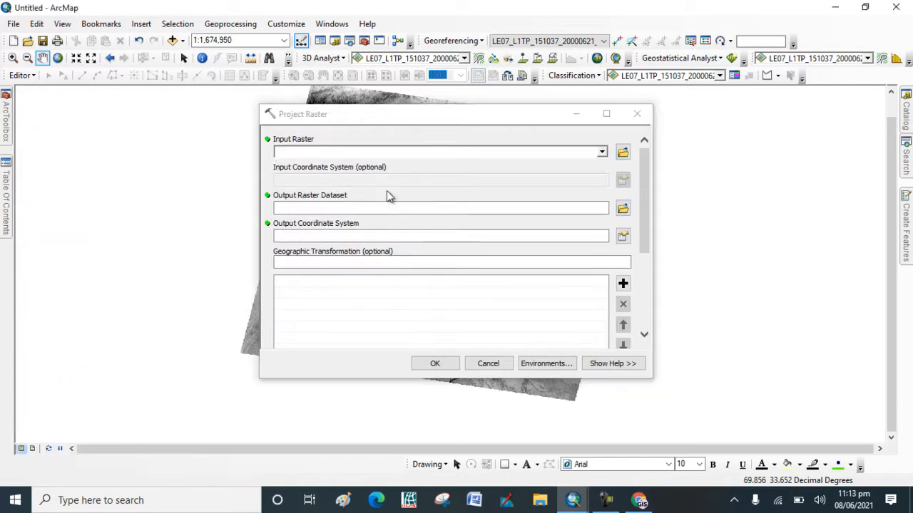
{"action": "left_click", "coordinate": [601, 153]}
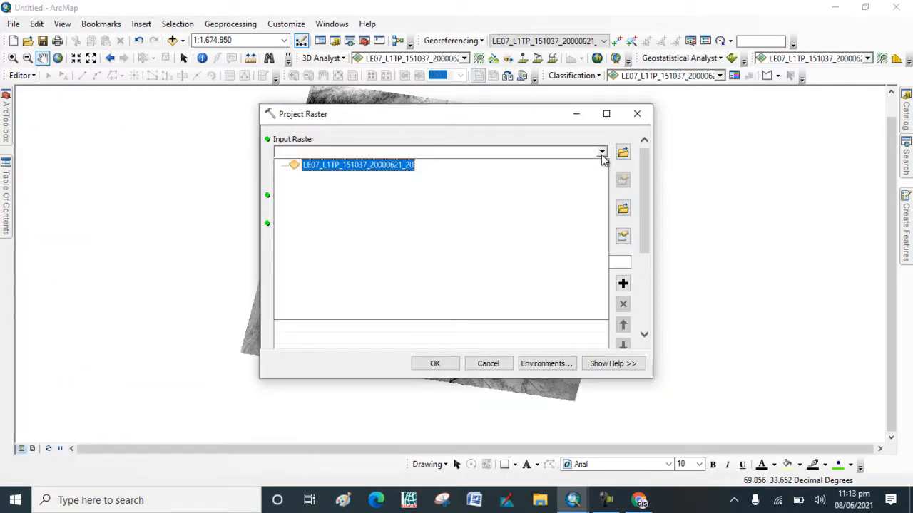
{"action": "left_click", "coordinate": [371, 167]}
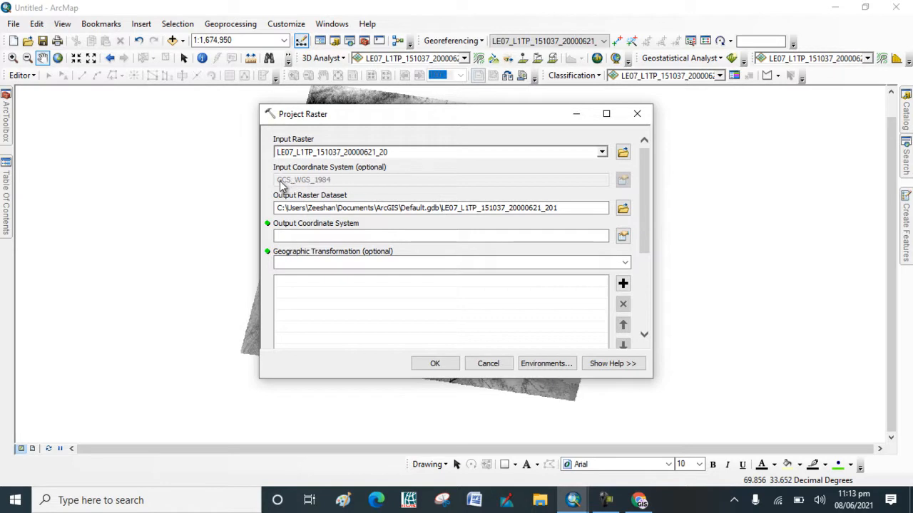
- For the output coordinate system, browse the projected coordinate systems to UTM, WGS 1984, Northern Hemisphere
{"action": "left_click", "coordinate": [624, 241]}
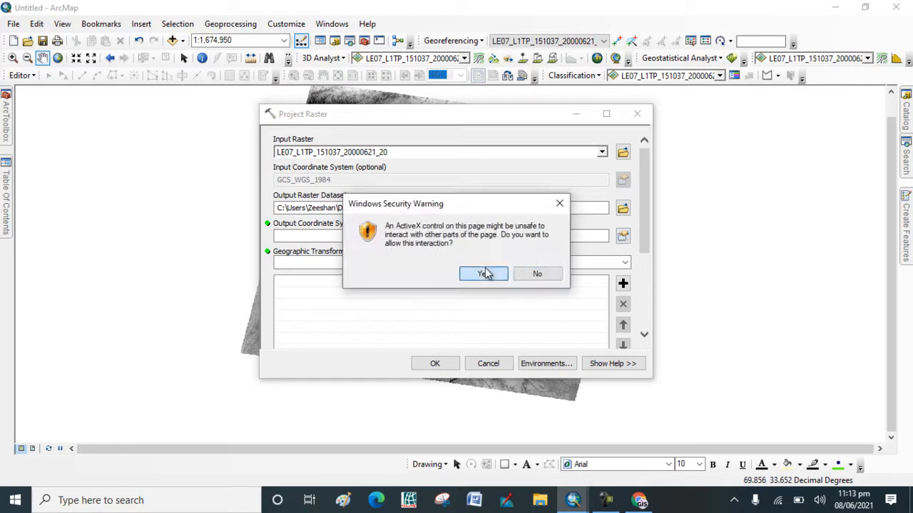
{"action": "left_click", "coordinate": [489, 272]}
{"action": "left_click", "coordinate": [622, 236]}
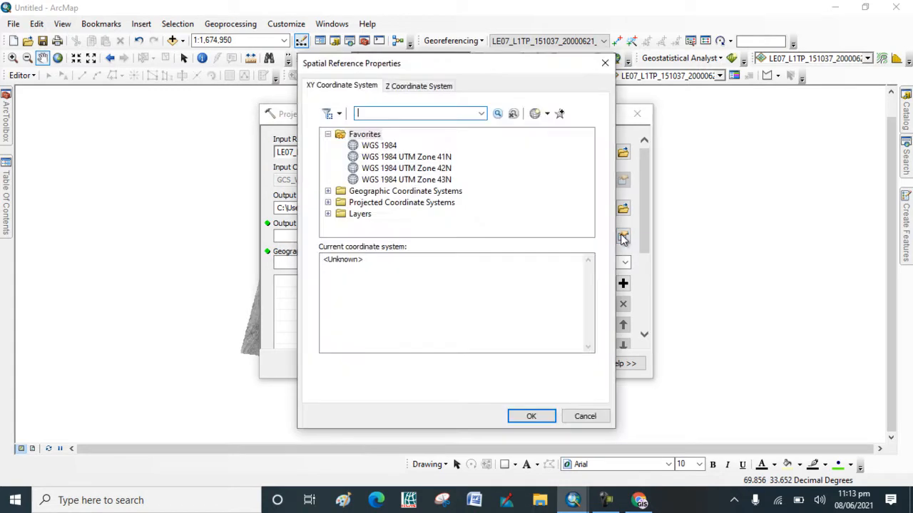
{"action": "left_click", "coordinate": [328, 203]}
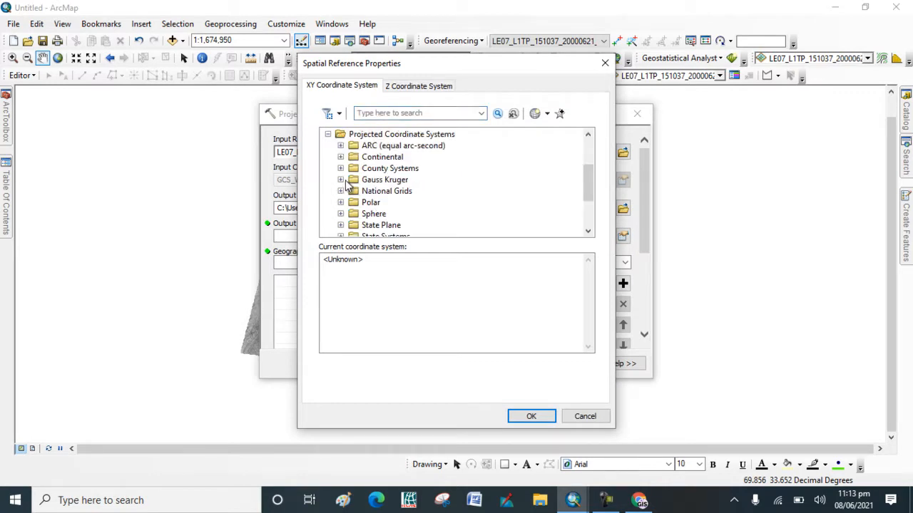
{"action": "scroll", "coordinate": [334, 204], "scroll_direction": "down", "scroll_amount": 2}
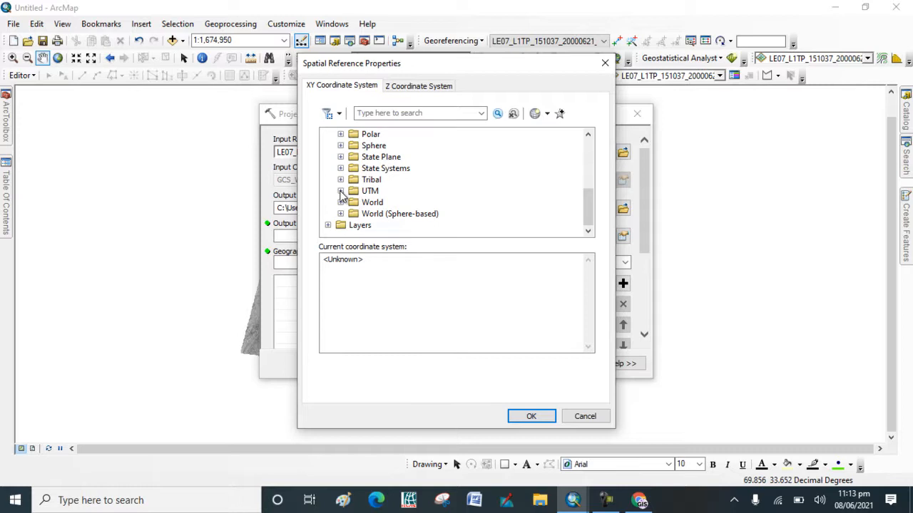
{"action": "left_click", "coordinate": [340, 191]}
{"action": "scroll", "coordinate": [346, 192], "scroll_direction": "down", "scroll_amount": 3}
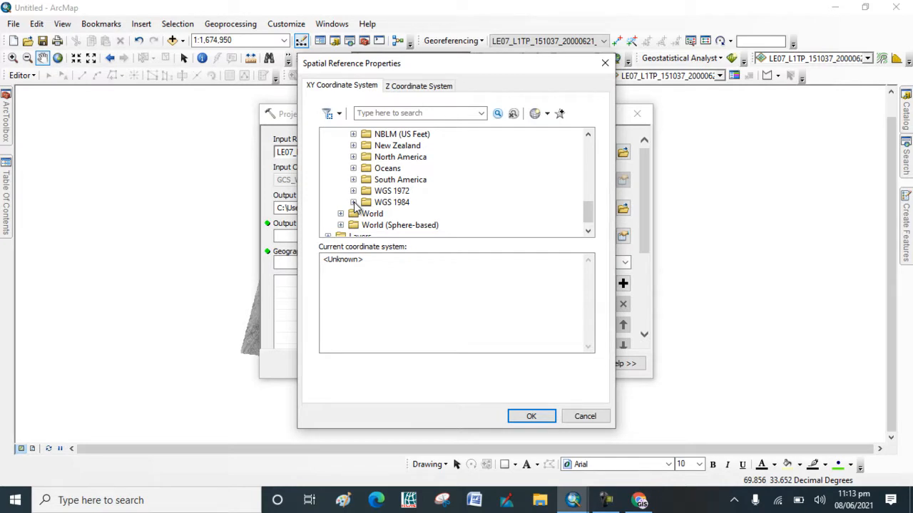
{"action": "left_click", "coordinate": [353, 202]}
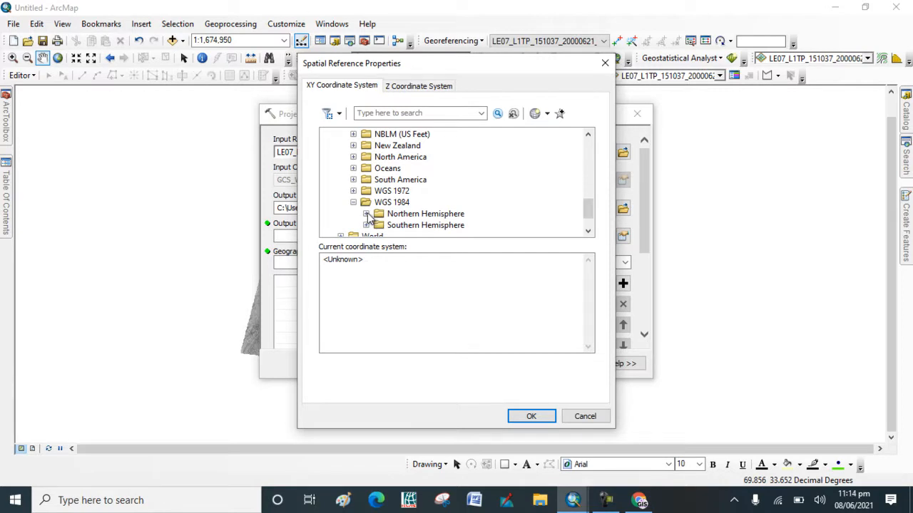
{"action": "left_click", "coordinate": [365, 214]}
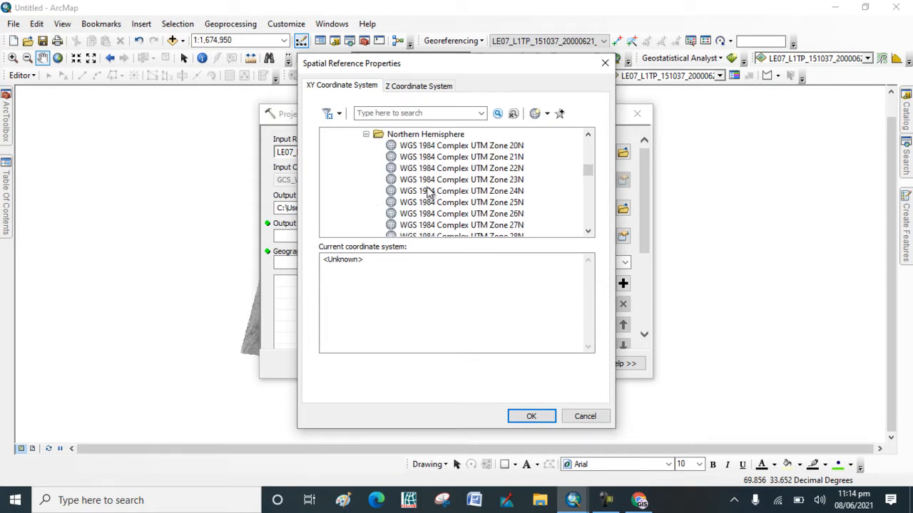
- Choose WGS 1984 UTM Zone 42N as the output coordinate system and run the raster projection
{"action": "scroll", "coordinate": [430, 192], "scroll_direction": "down", "scroll_amount": 2}
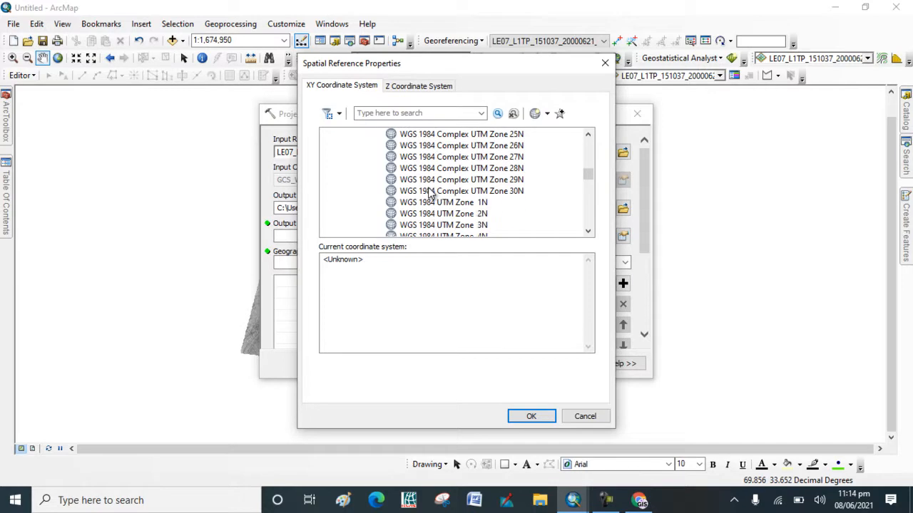
{"action": "scroll", "coordinate": [430, 192], "scroll_direction": "down", "scroll_amount": 7}
{"action": "scroll", "coordinate": [430, 194], "scroll_direction": "down", "scroll_amount": 2}
{"action": "scroll", "coordinate": [430, 194], "scroll_direction": "down", "scroll_amount": 3}
{"action": "scroll", "coordinate": [430, 194], "scroll_direction": "down", "scroll_amount": 2}
{"action": "scroll", "coordinate": [430, 194], "scroll_direction": "down", "scroll_amount": 3}
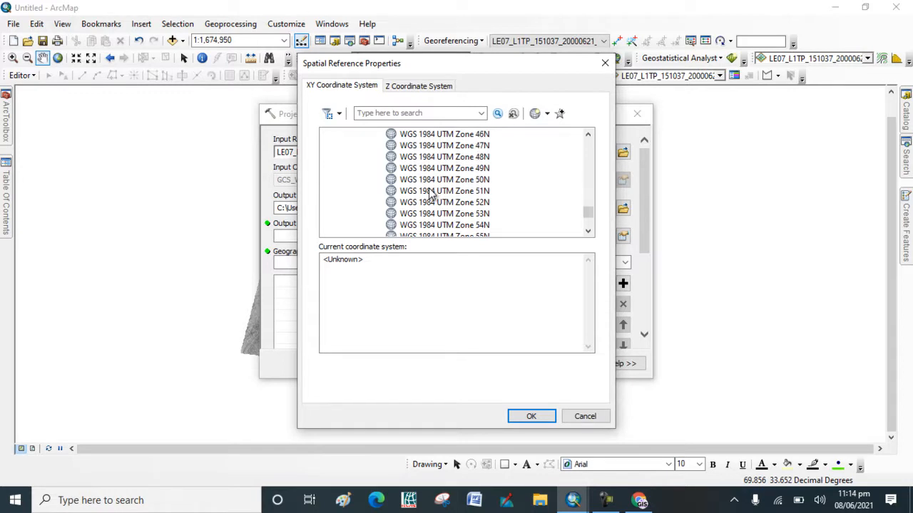
{"action": "scroll", "coordinate": [432, 171], "scroll_direction": "up", "scroll_amount": 1}
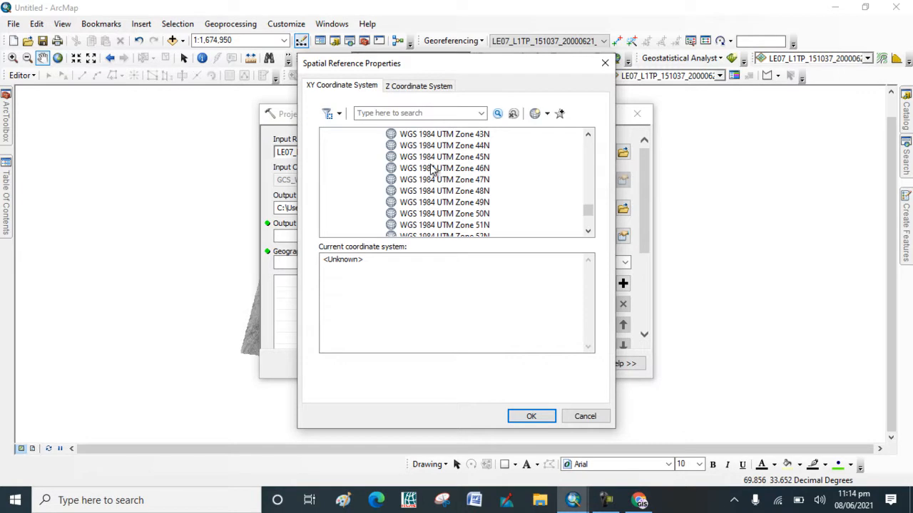
{"action": "scroll", "coordinate": [432, 168], "scroll_direction": "up", "scroll_amount": 1}
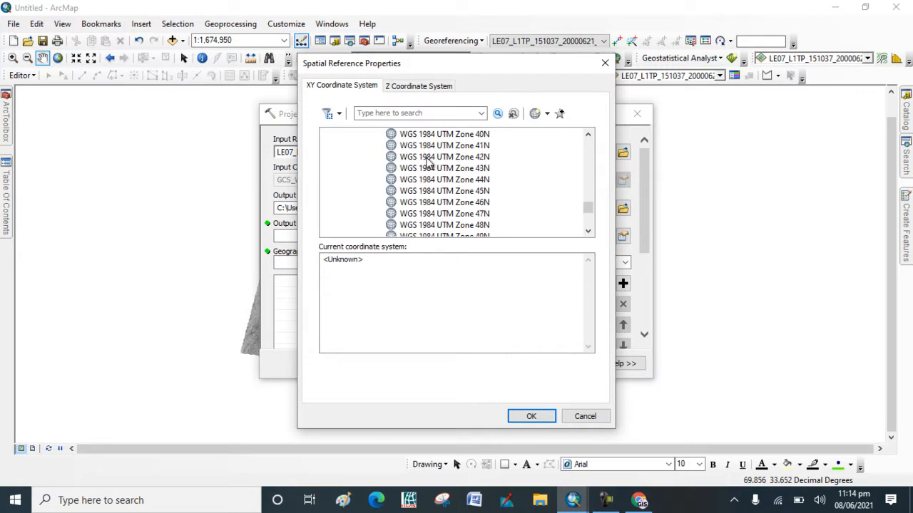
{"action": "left_click", "coordinate": [430, 158]}
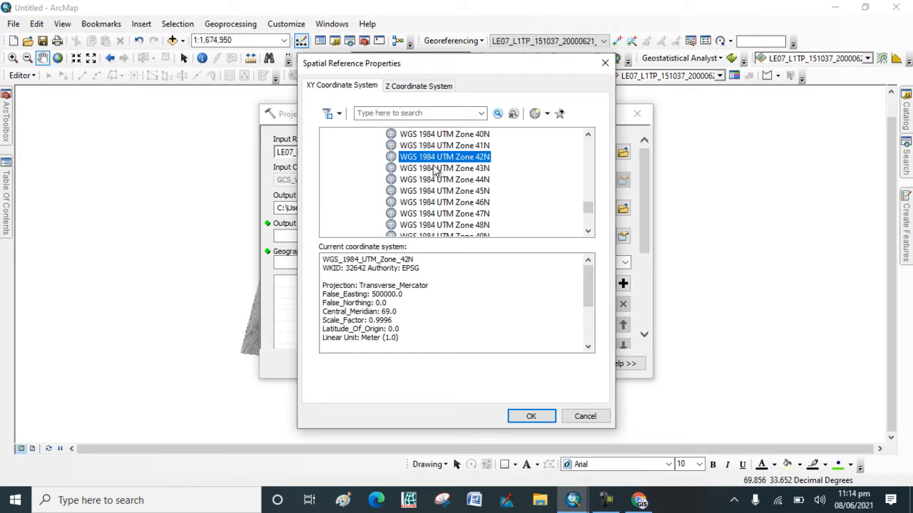
{"action": "left_click", "coordinate": [531, 417]}
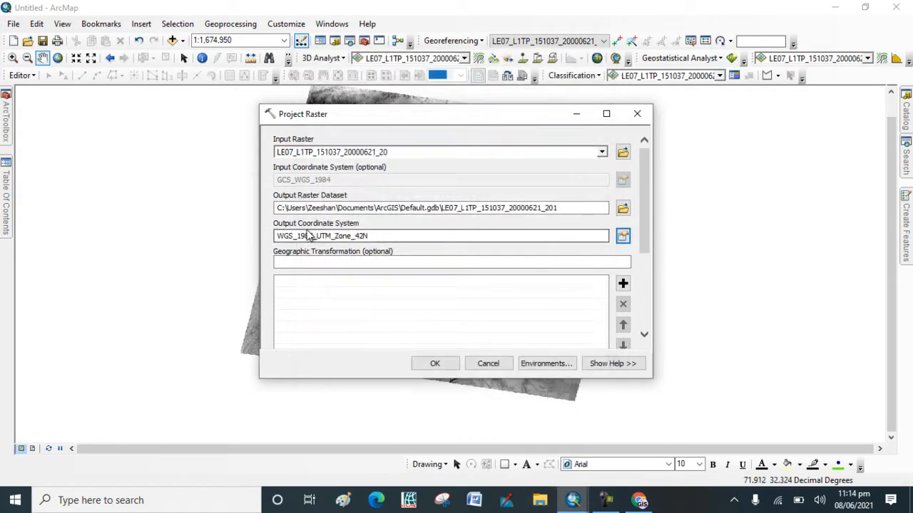
{"action": "left_click", "coordinate": [436, 364]}
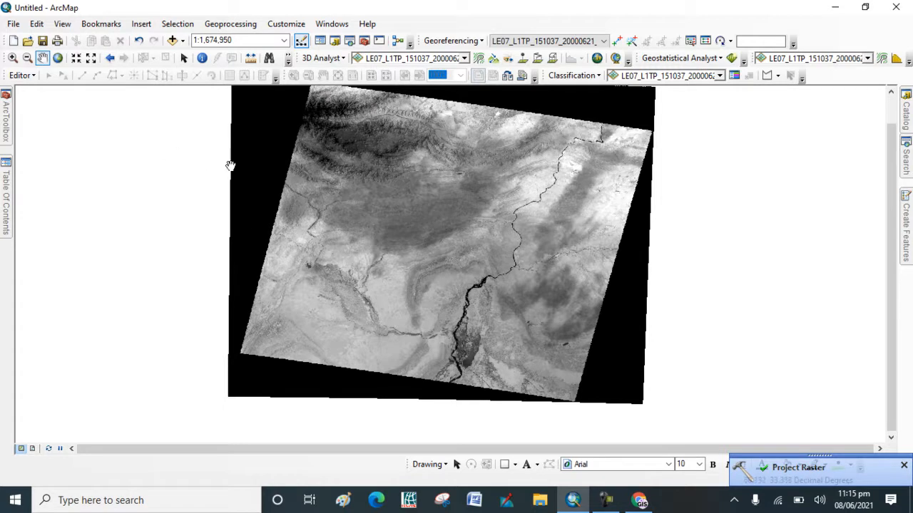
- Hide the black background of the projected raster LE07_L1TP_151037_20000621_201 using the Image Analysis display options
{"action": "left_click", "coordinate": [330, 26]}
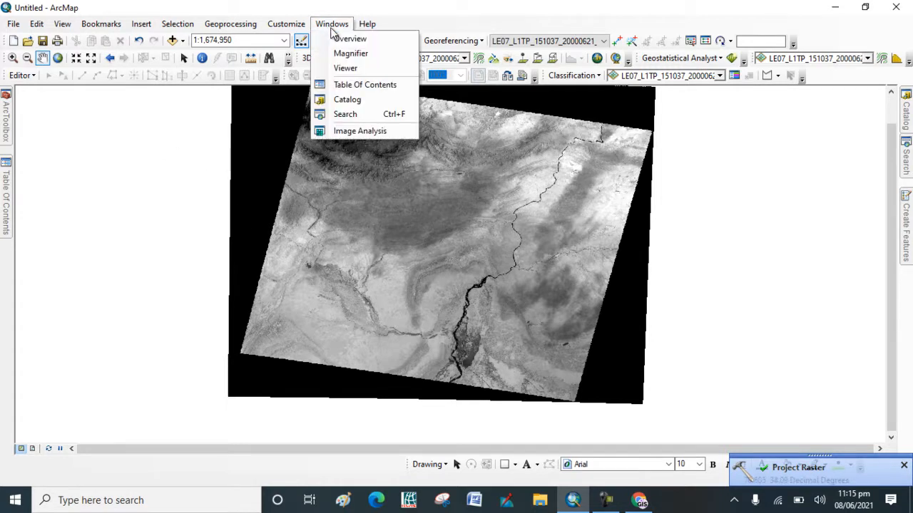
{"action": "left_click", "coordinate": [349, 130]}
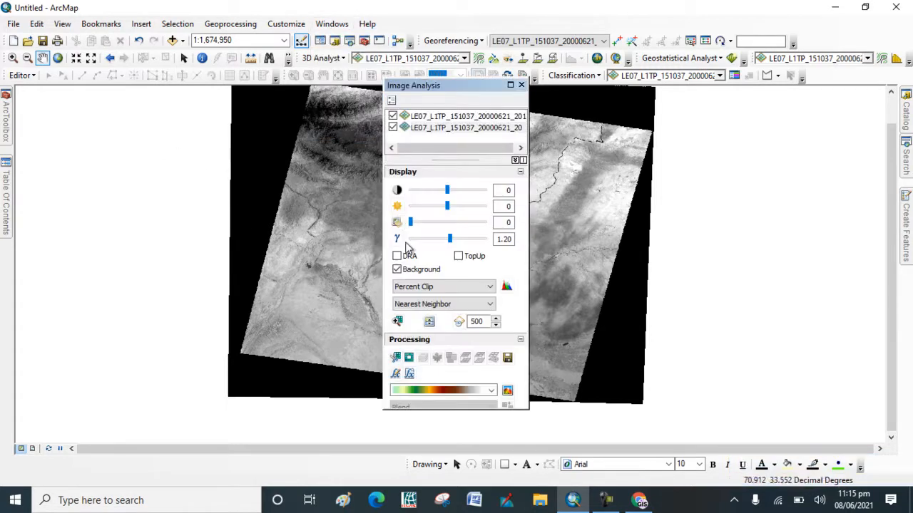
{"action": "left_click", "coordinate": [425, 138]}
{"action": "left_click", "coordinate": [427, 116]}
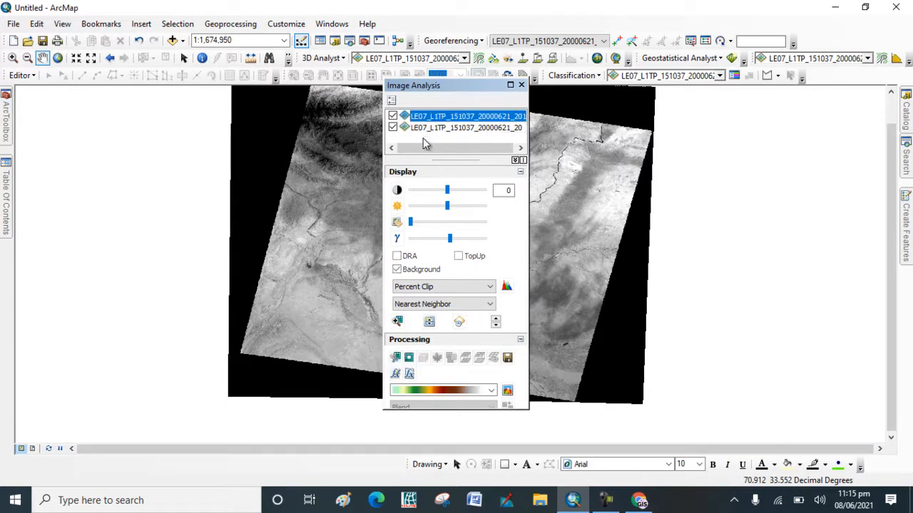
{"action": "left_click", "coordinate": [397, 269]}
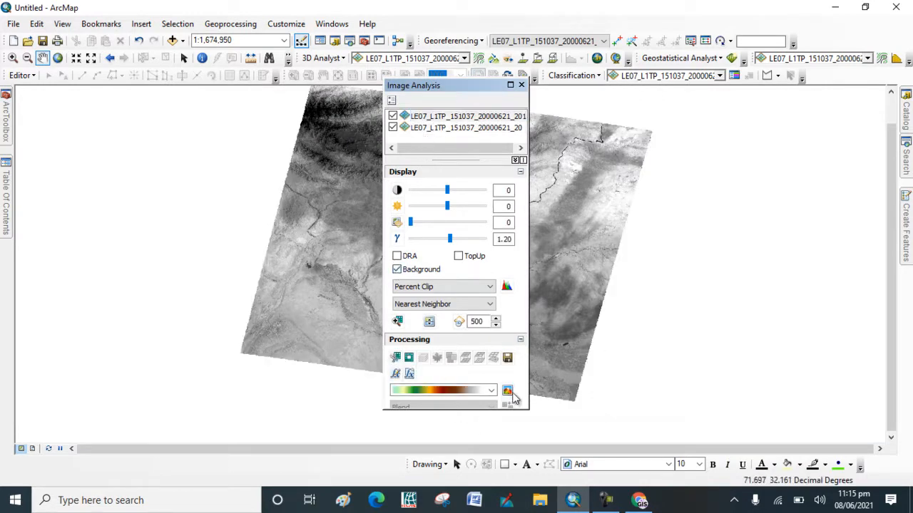
{"action": "left_click", "coordinate": [522, 86]}
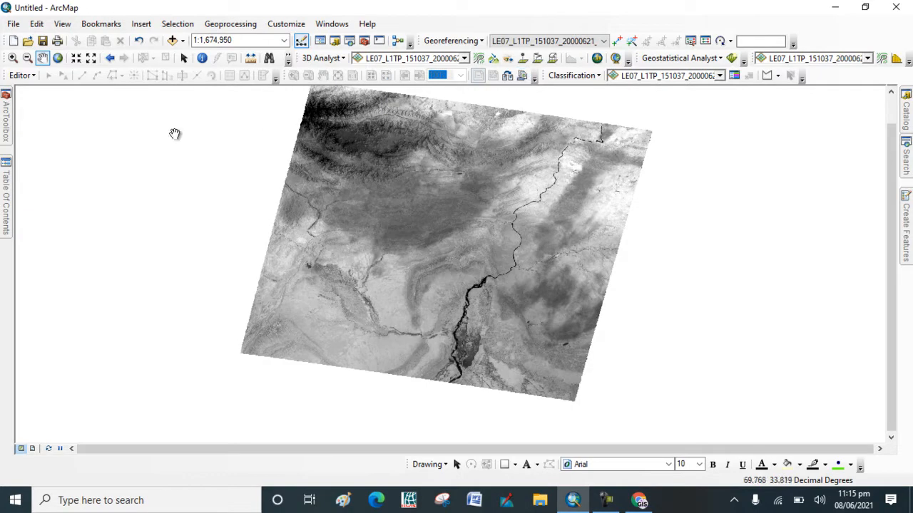
{"action": "mouse_move", "coordinate": [5, 178]}
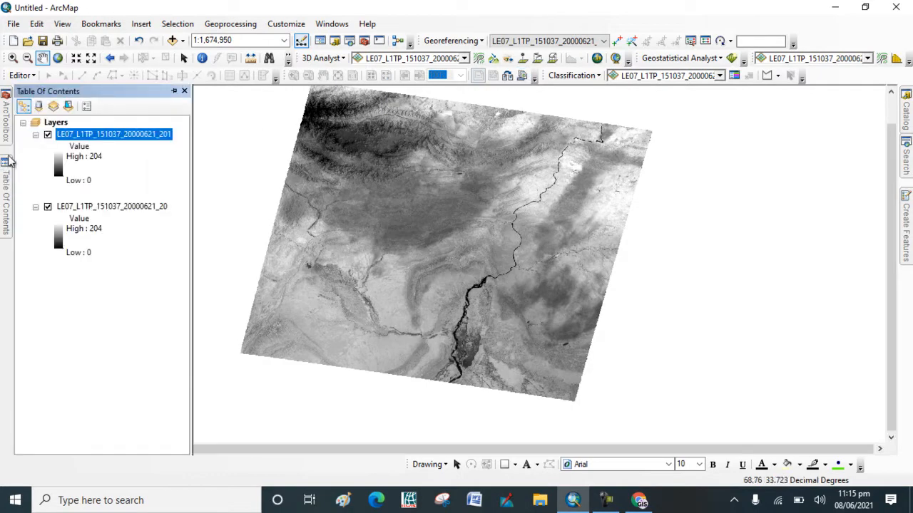
- Check the spatial reference and datum in the source properties of the projected raster LE07_L1TP_151037_20000621_201
{"action": "right_click", "coordinate": [101, 136]}
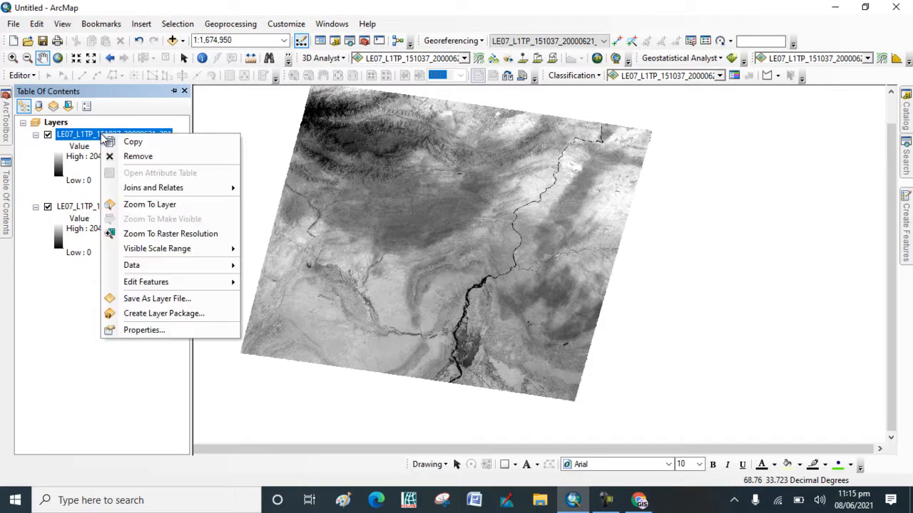
{"action": "left_click", "coordinate": [146, 332]}
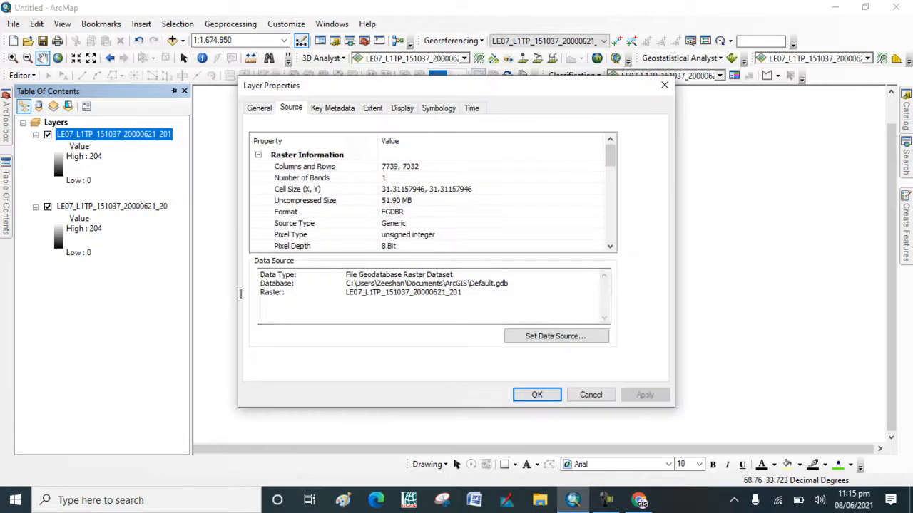
{"action": "scroll", "coordinate": [341, 179], "scroll_direction": "down", "scroll_amount": 7}
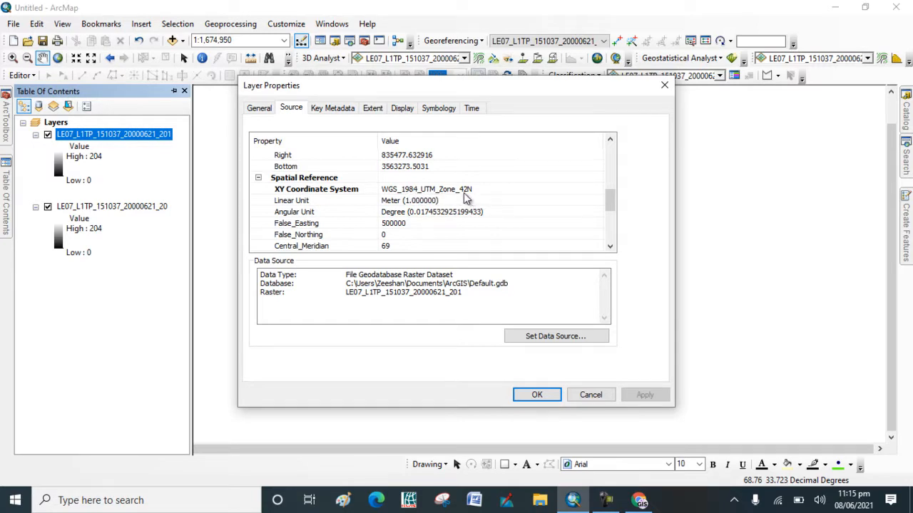
{"action": "scroll", "coordinate": [420, 214], "scroll_direction": "down", "scroll_amount": 2}
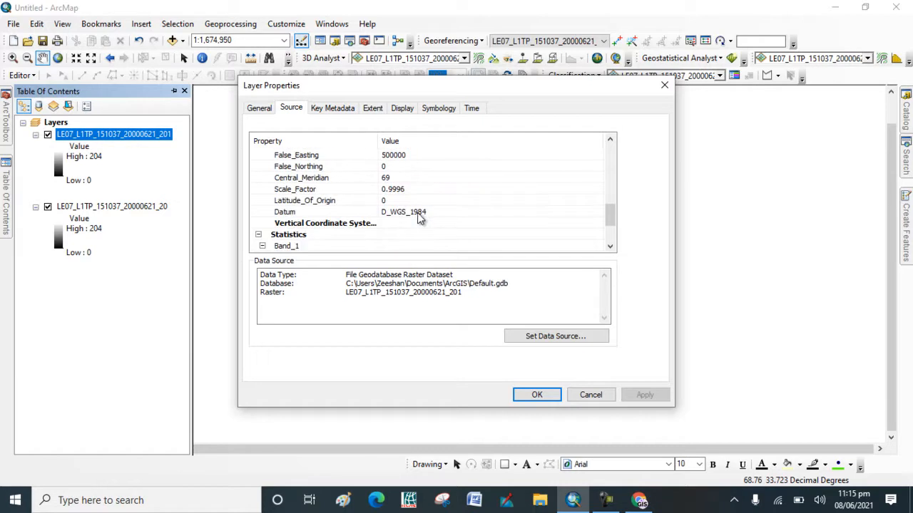
{"action": "left_click", "coordinate": [524, 395]}
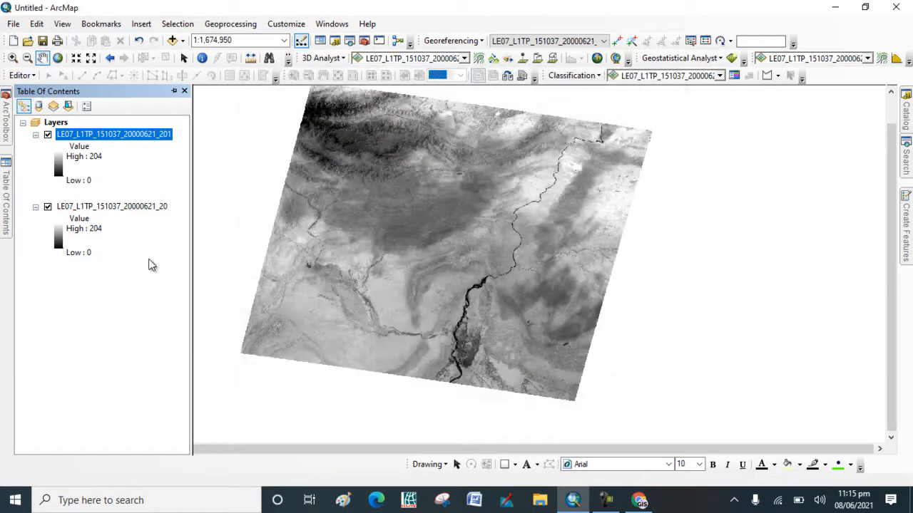
- Check the coordinate system in the source properties of the original raster LE07_L1TP_151037_20000621_20 for comparison
{"action": "right_click", "coordinate": [99, 207]}
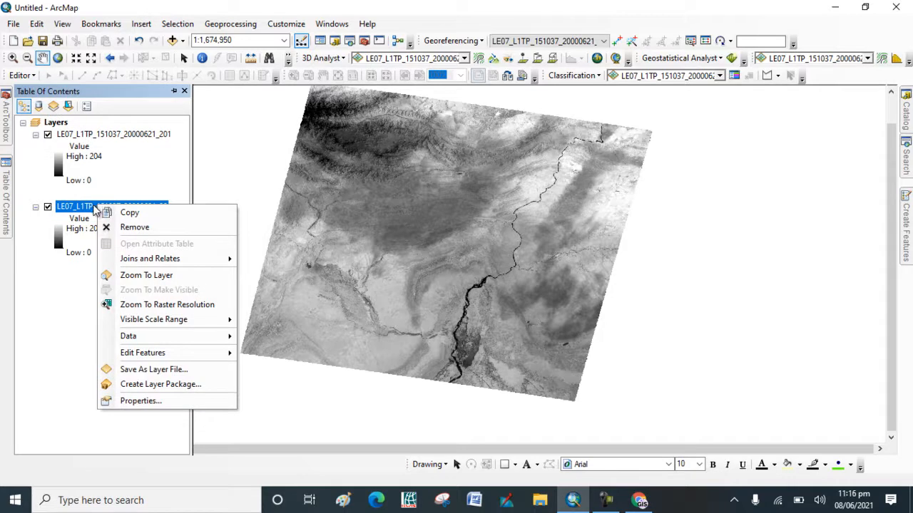
{"action": "left_click", "coordinate": [137, 404]}
{"action": "scroll", "coordinate": [325, 230], "scroll_direction": "down", "scroll_amount": 5}
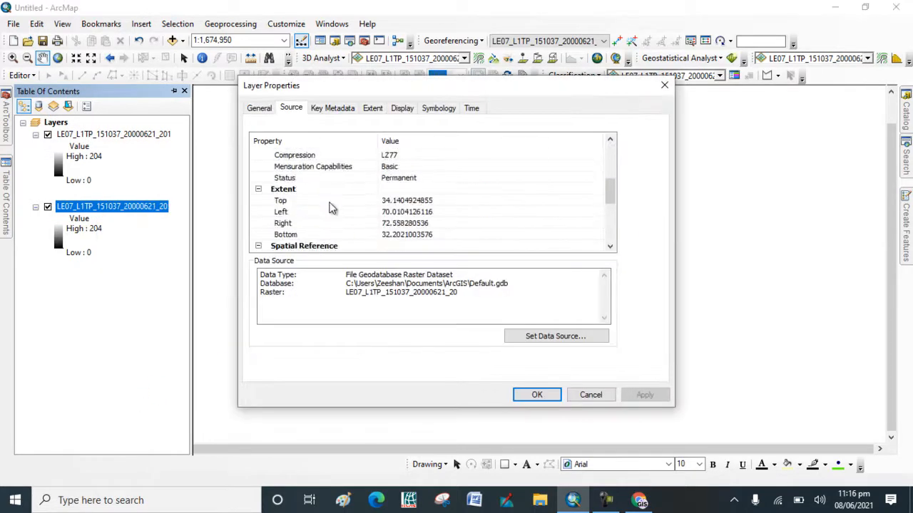
{"action": "scroll", "coordinate": [330, 207], "scroll_direction": "down", "scroll_amount": 1}
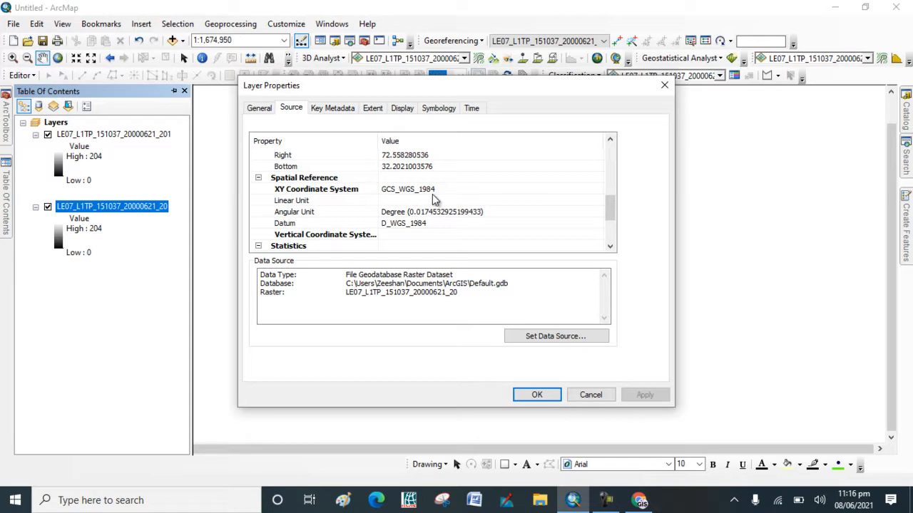
{"action": "left_click", "coordinate": [533, 395]}
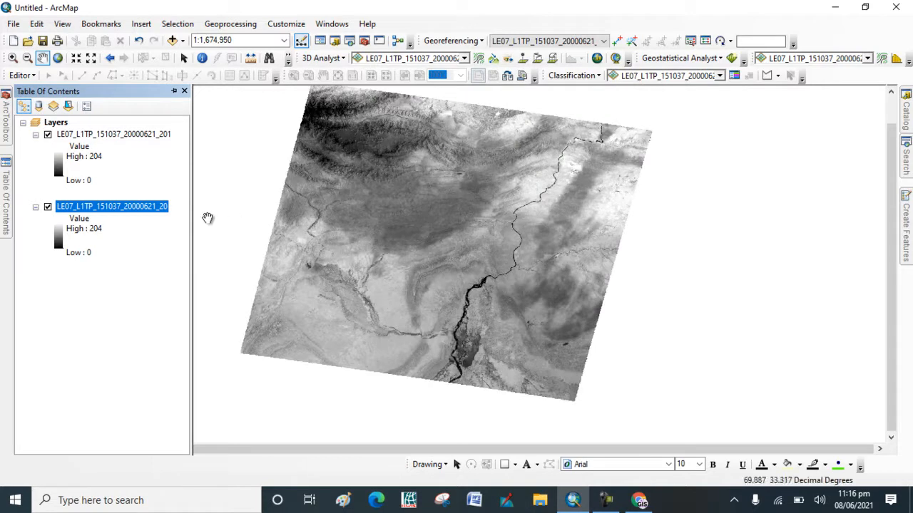